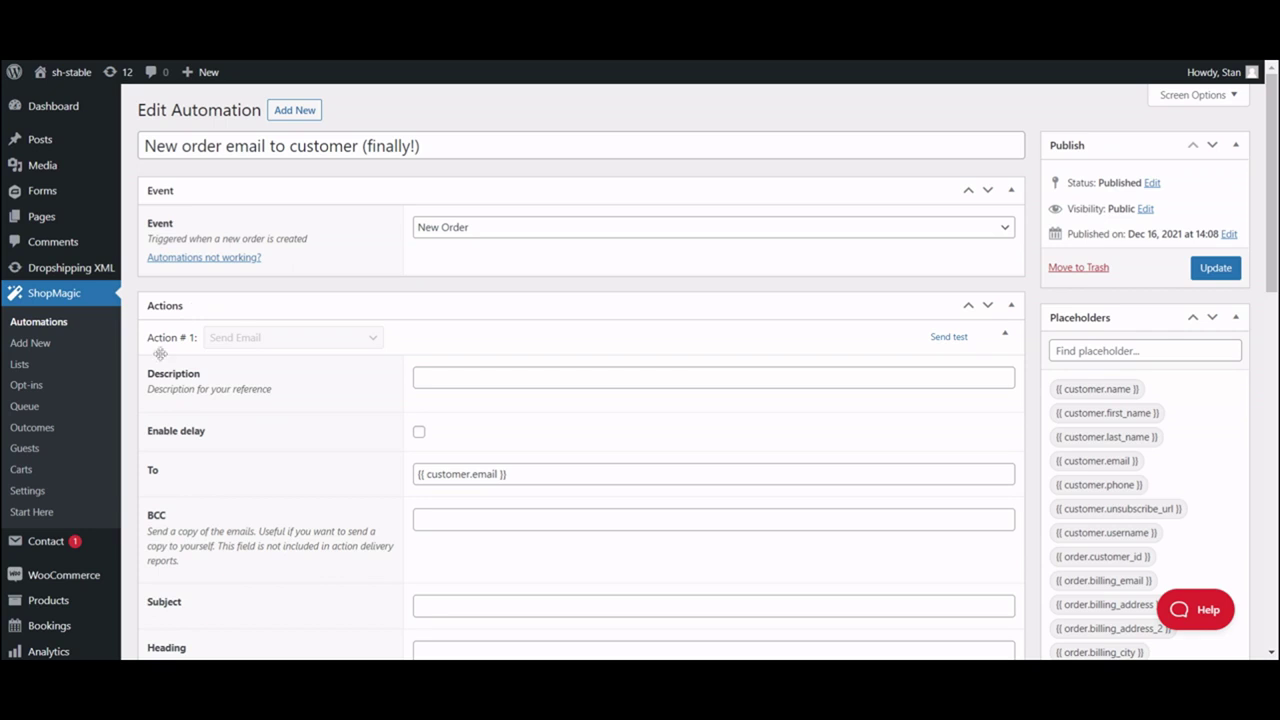
Step: Go to WooCommerce Settings on the Emails tab and highlight the New order email entry
mouse_move(68, 580)
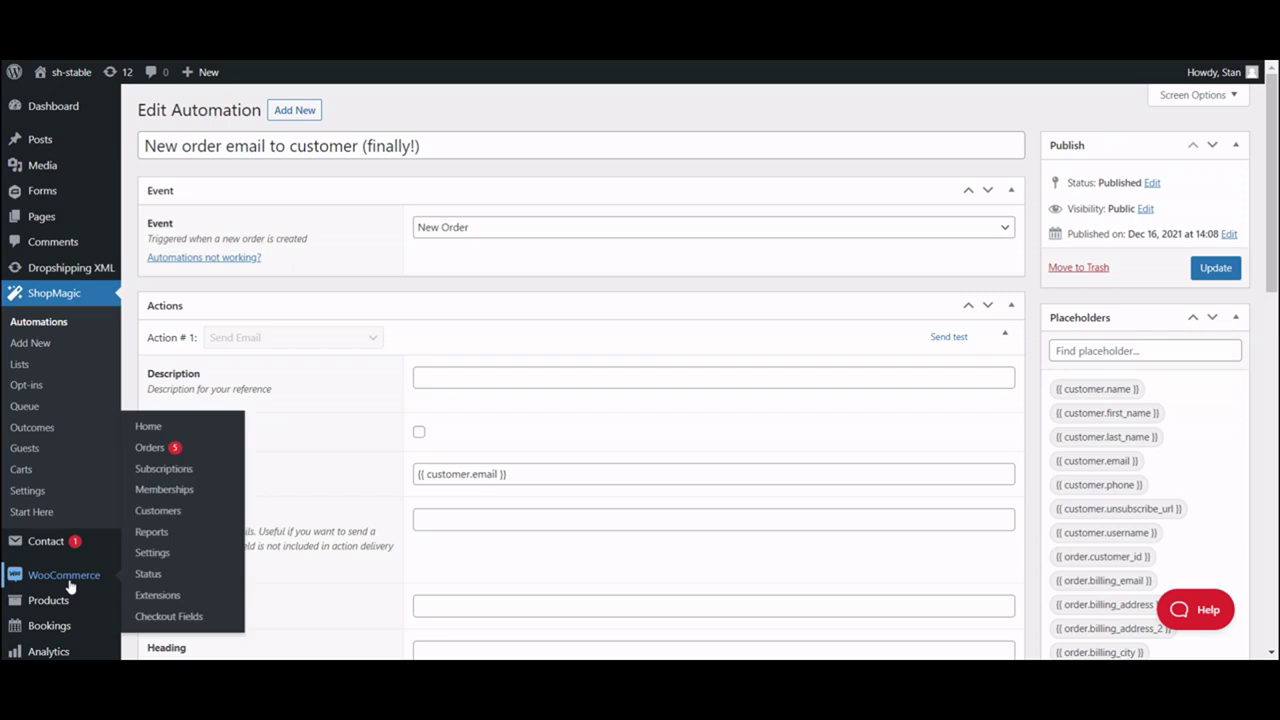
left_click(152, 553)
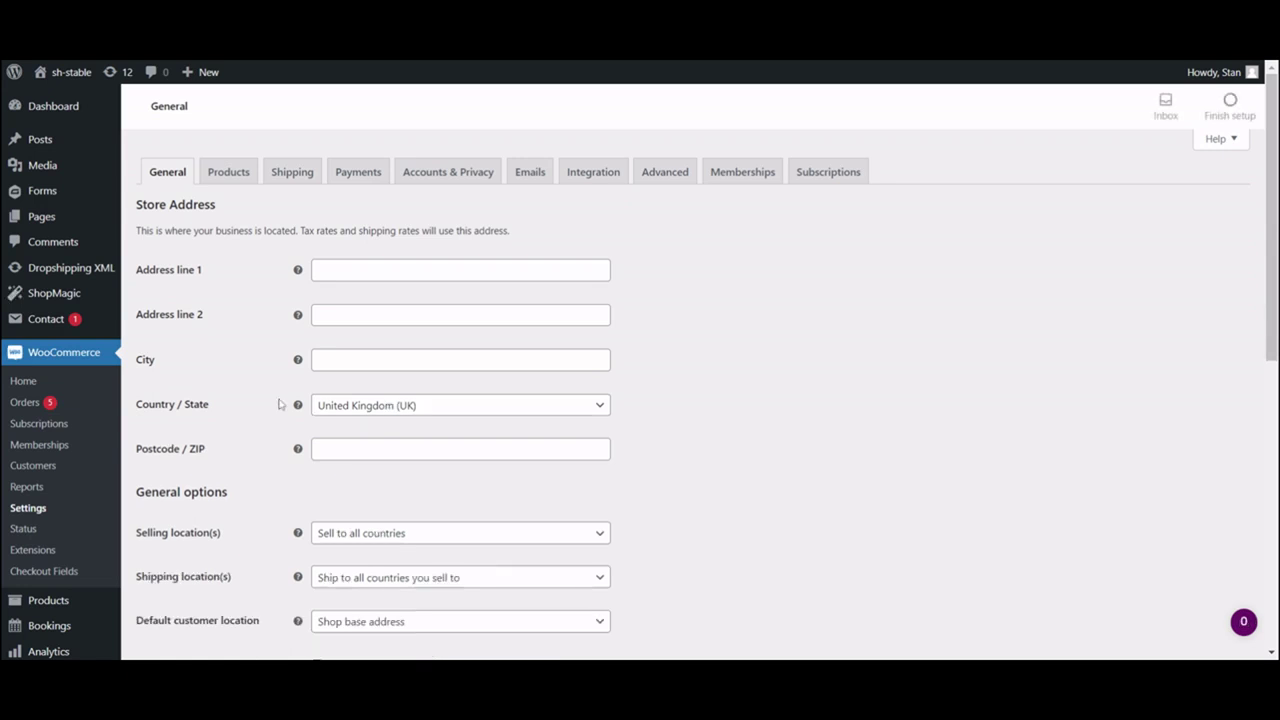
left_click(528, 180)
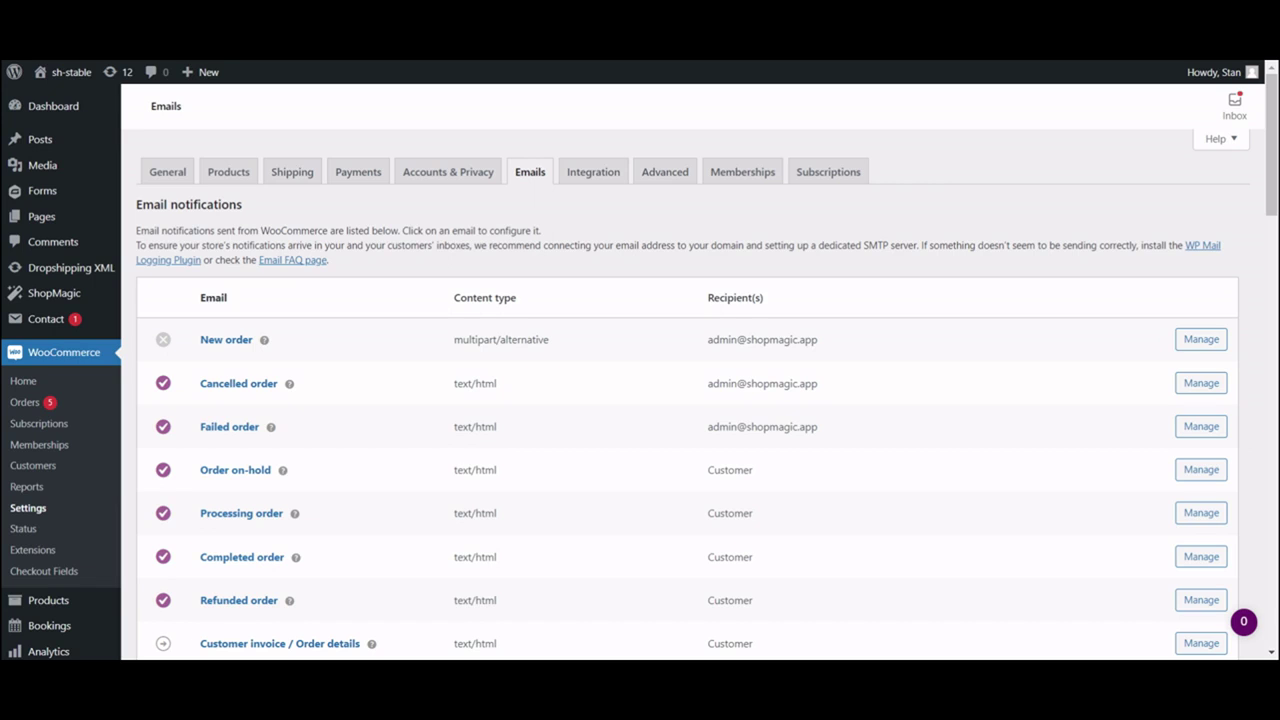
left_click_drag(290, 350, 190, 350)
left_click(287, 354)
Step: Open the New order email settings and inspect its Recipient(s) address
left_click(235, 345)
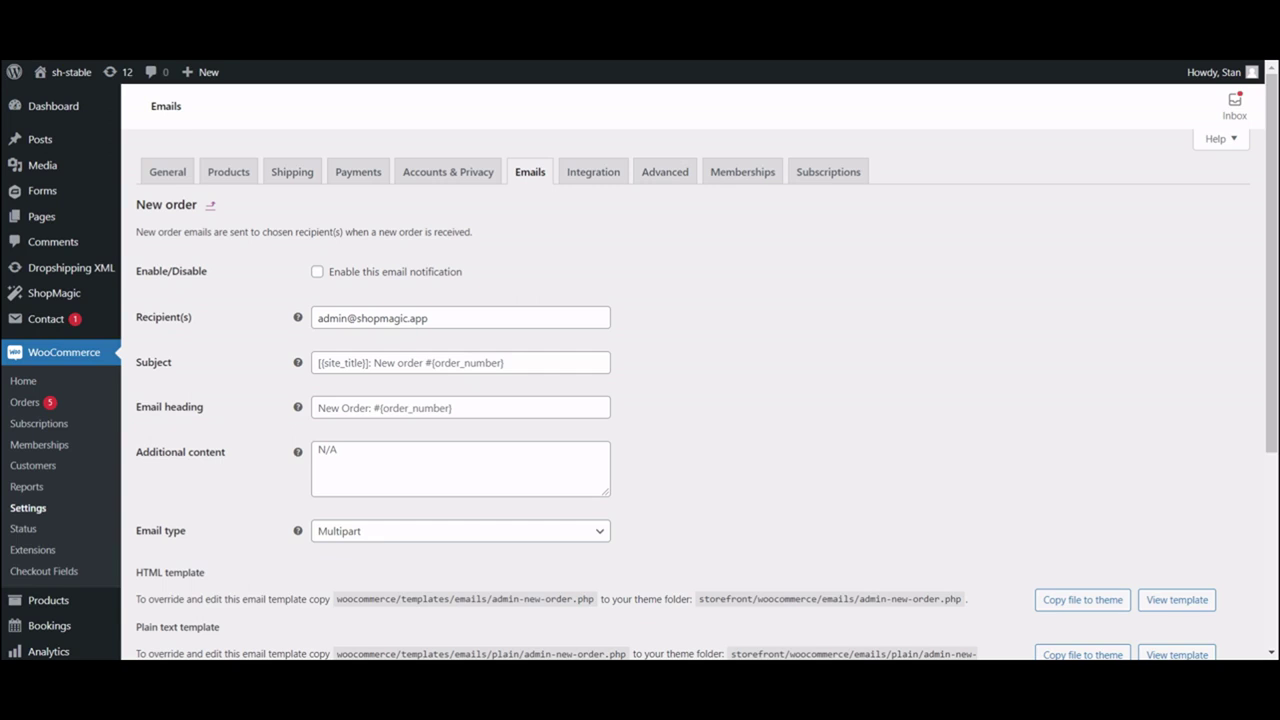
left_click_drag(192, 318, 147, 320)
left_click_drag(451, 320, 401, 319)
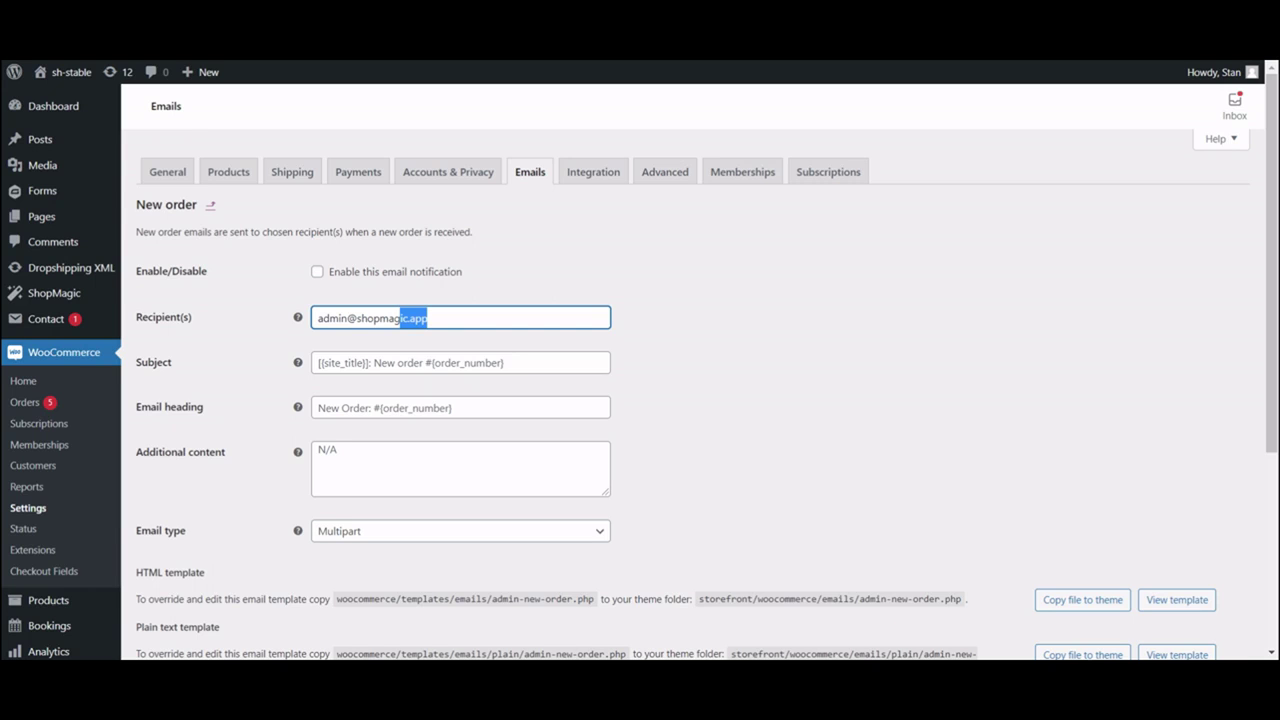
scroll(300, 322, "down", 1)
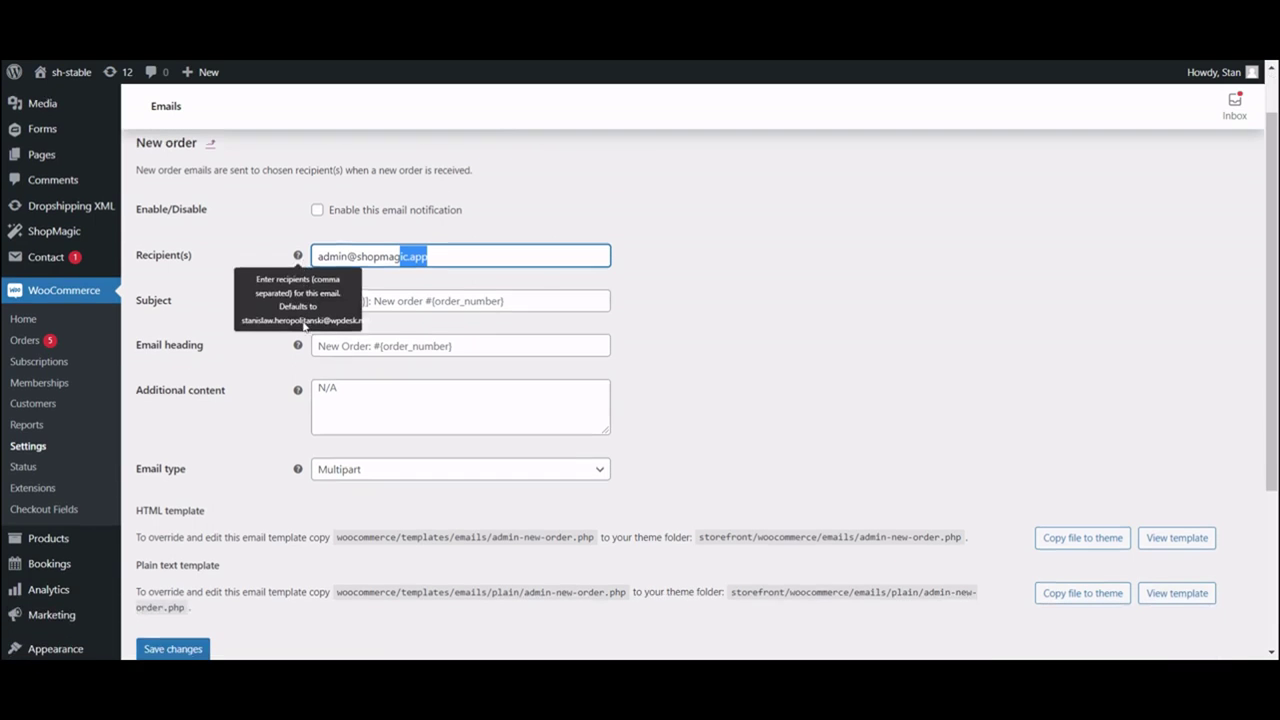
left_click(174, 308)
Step: Review the Email heading, Additional content and theme template file settings
left_click(208, 352)
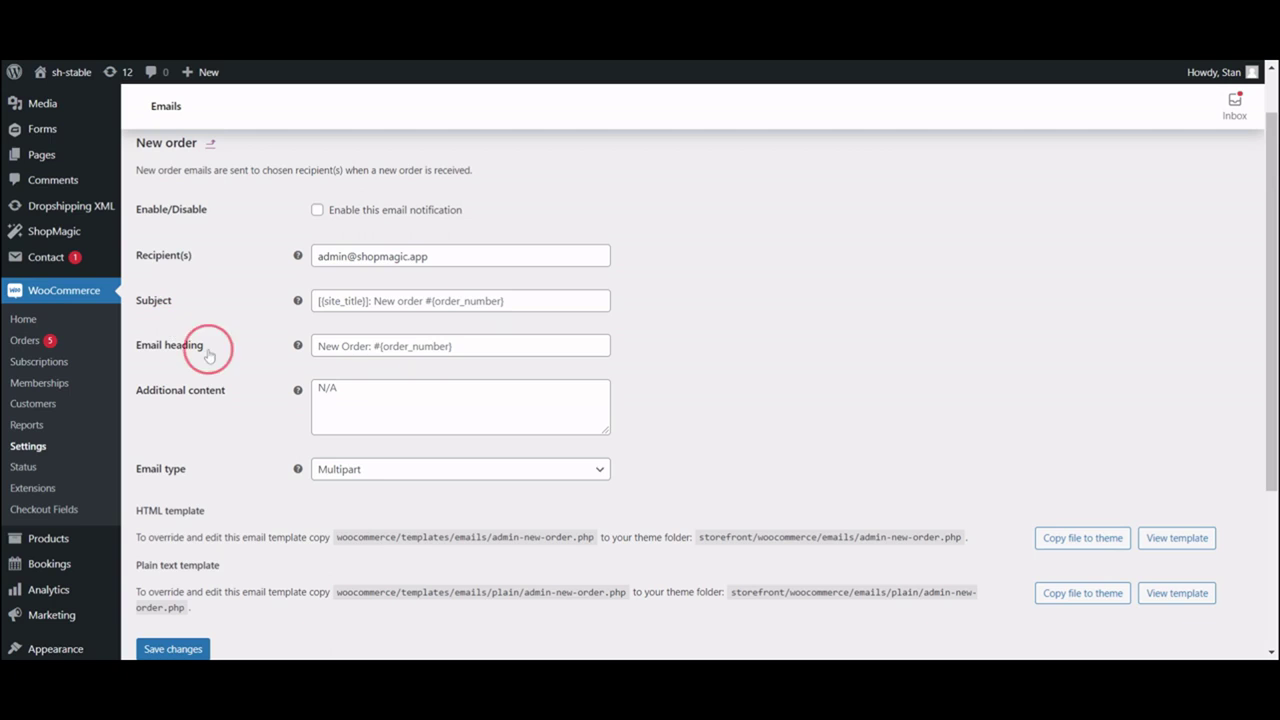
left_click_drag(208, 355, 158, 350)
left_click_drag(243, 397, 165, 391)
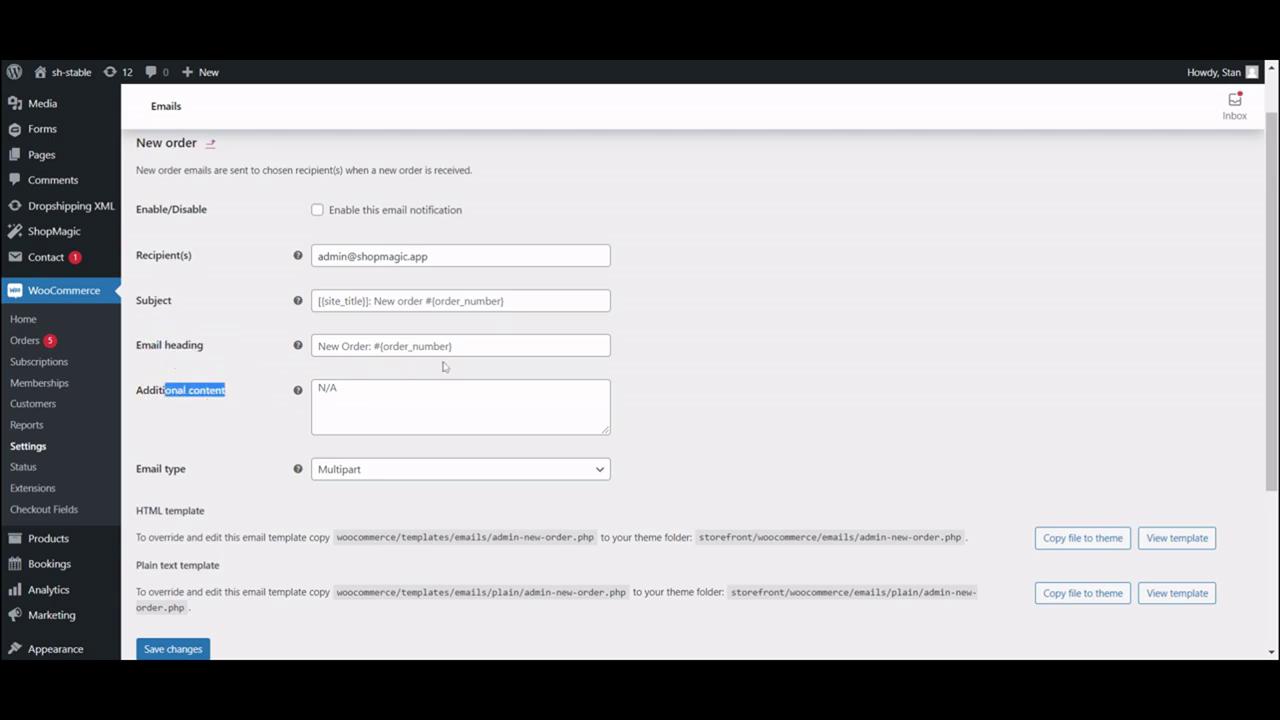
left_click(703, 408)
scroll(703, 408, "down", 2)
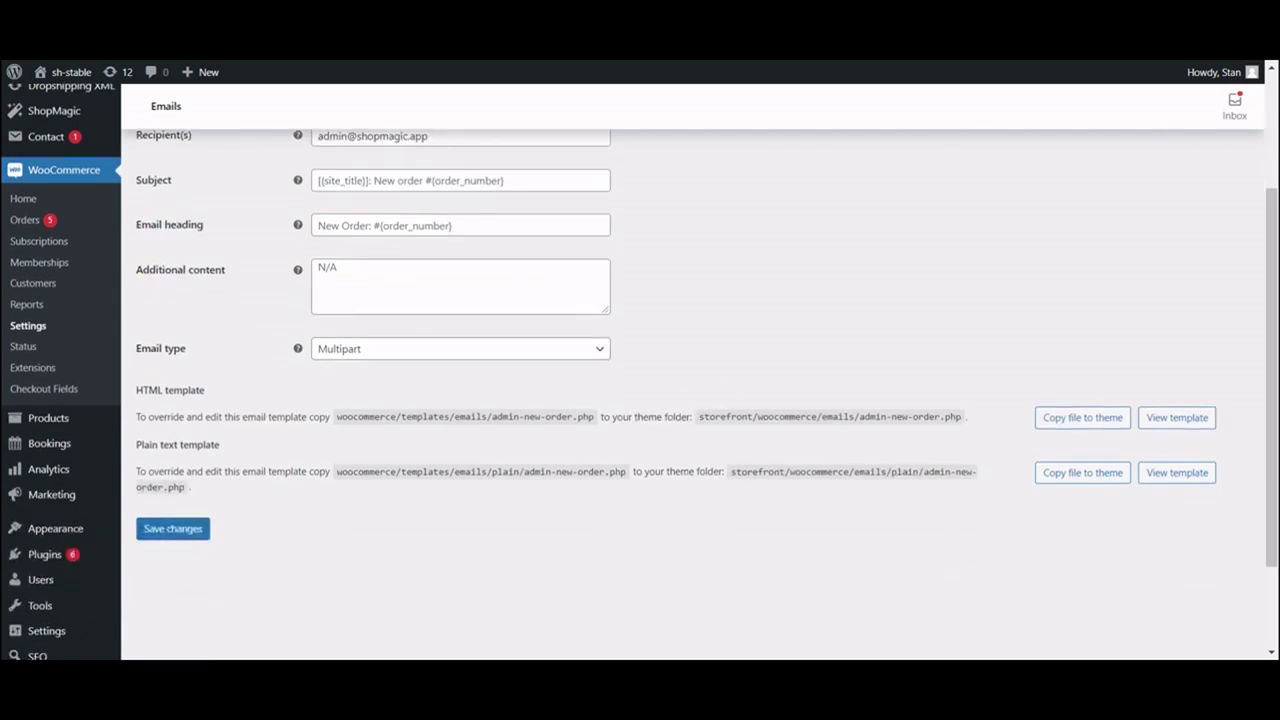
left_click_drag(637, 417, 709, 443)
left_click(723, 448)
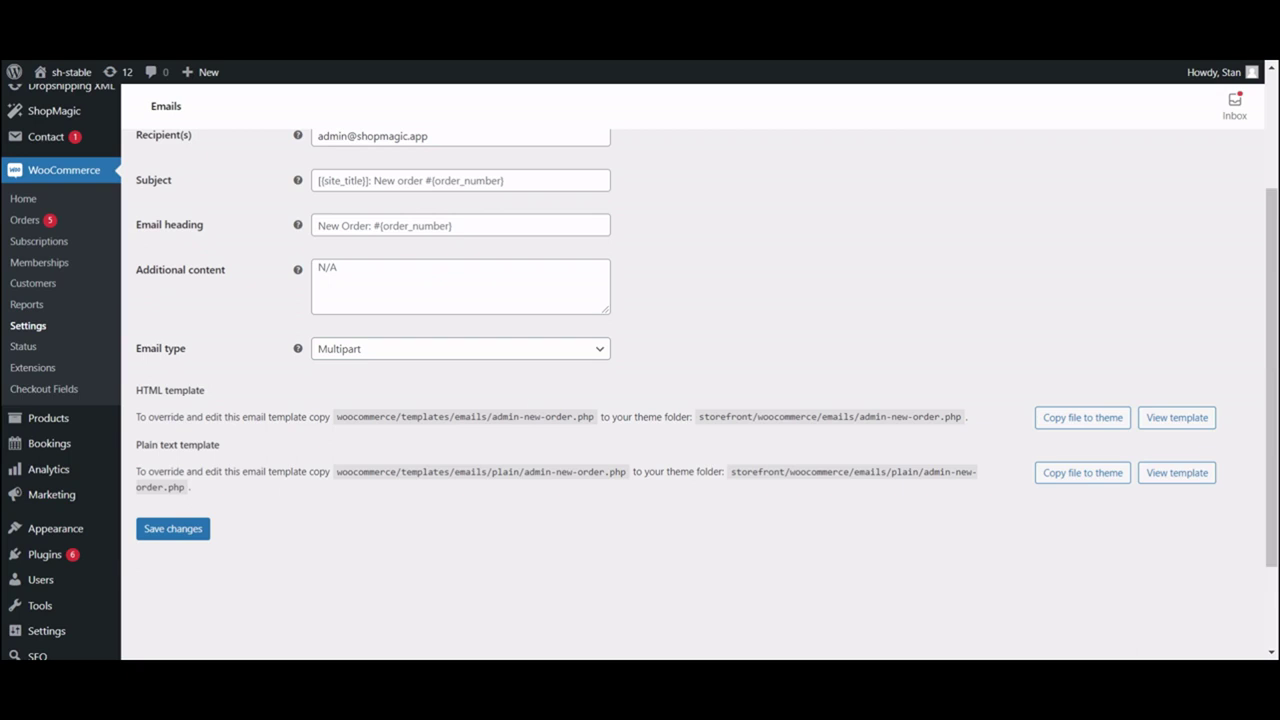
mouse_move(76, 556)
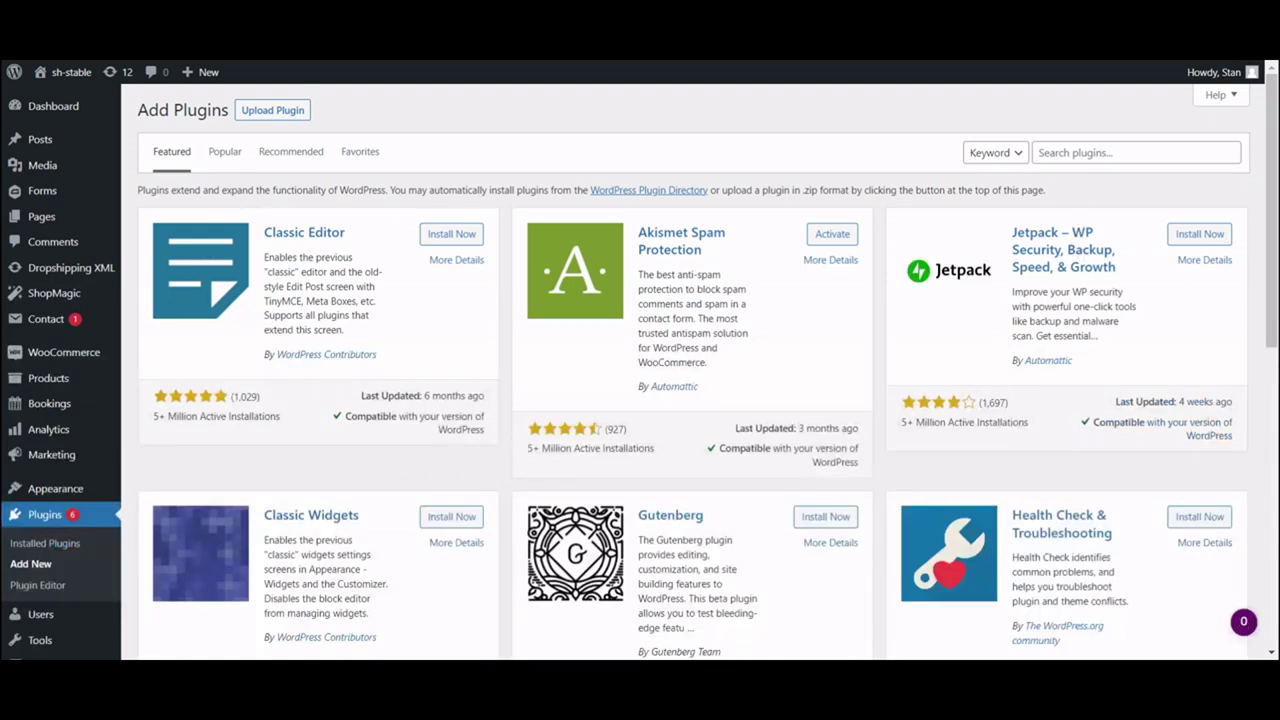
Step: Search the plugin directory for 'shopmagic' and highlight the main ShopMagic plugin
left_click(1084, 151)
type("shopmag")
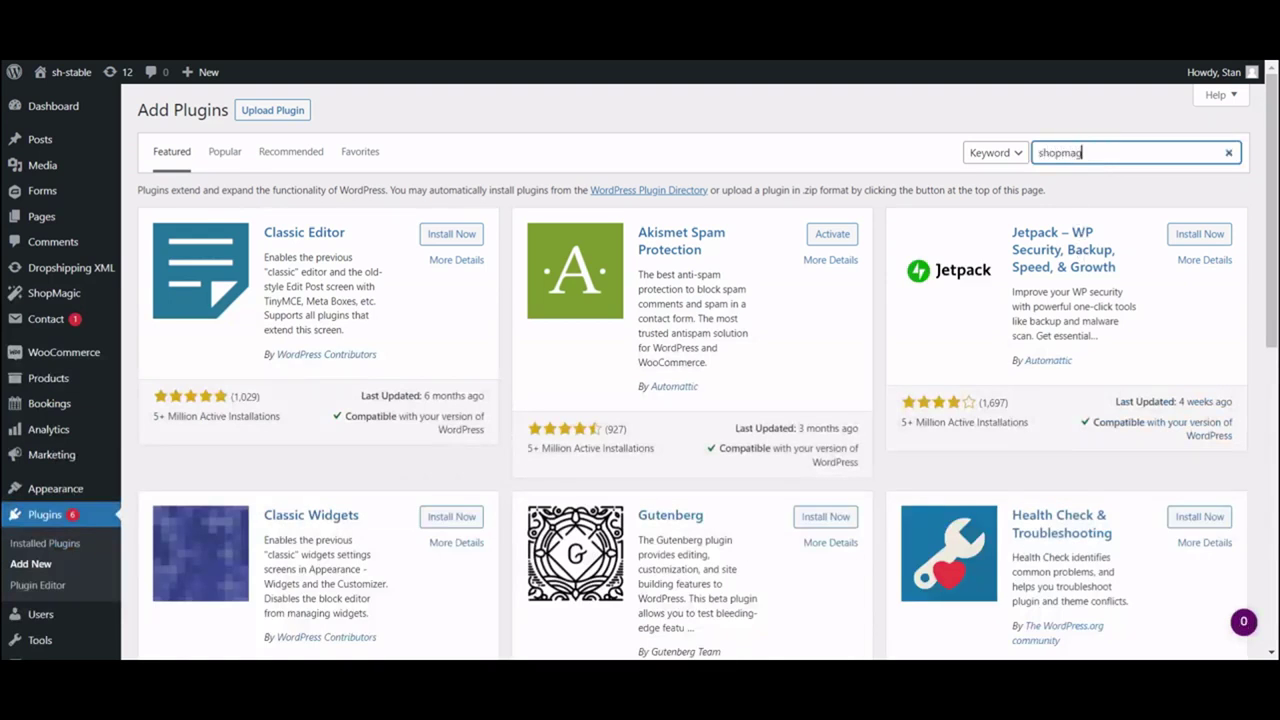
type("ic")
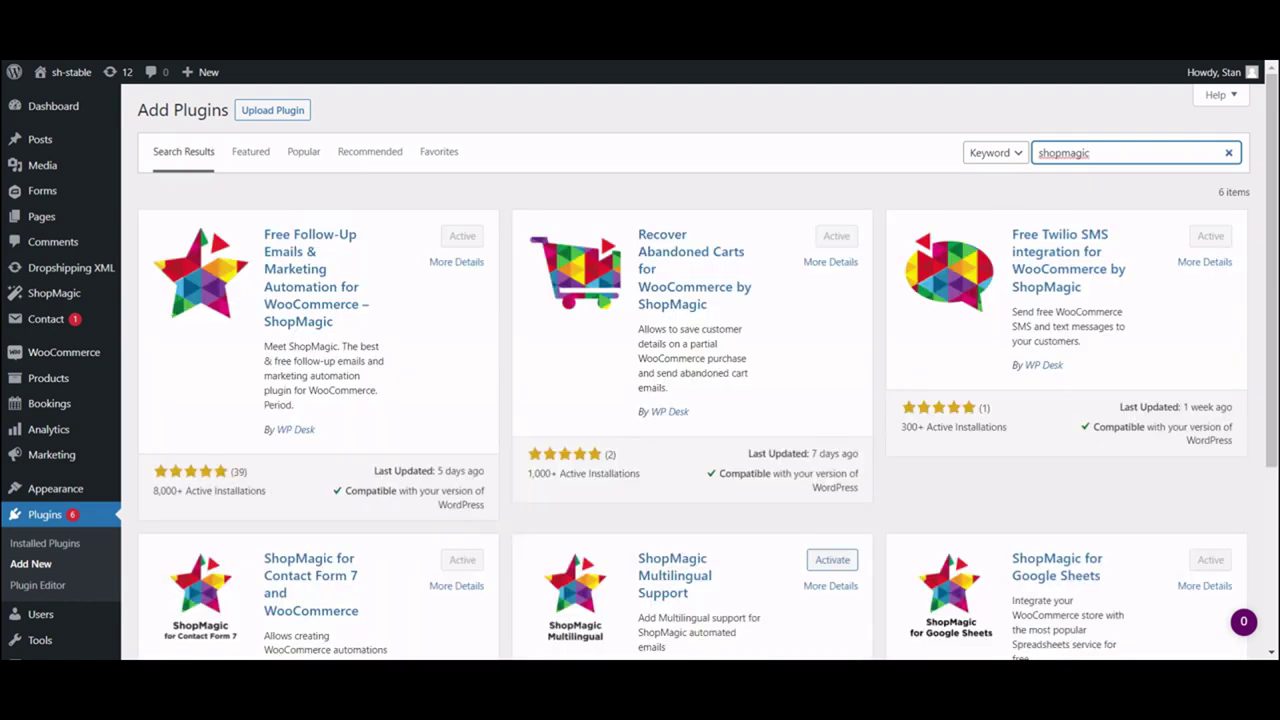
left_click_drag(402, 308, 265, 235)
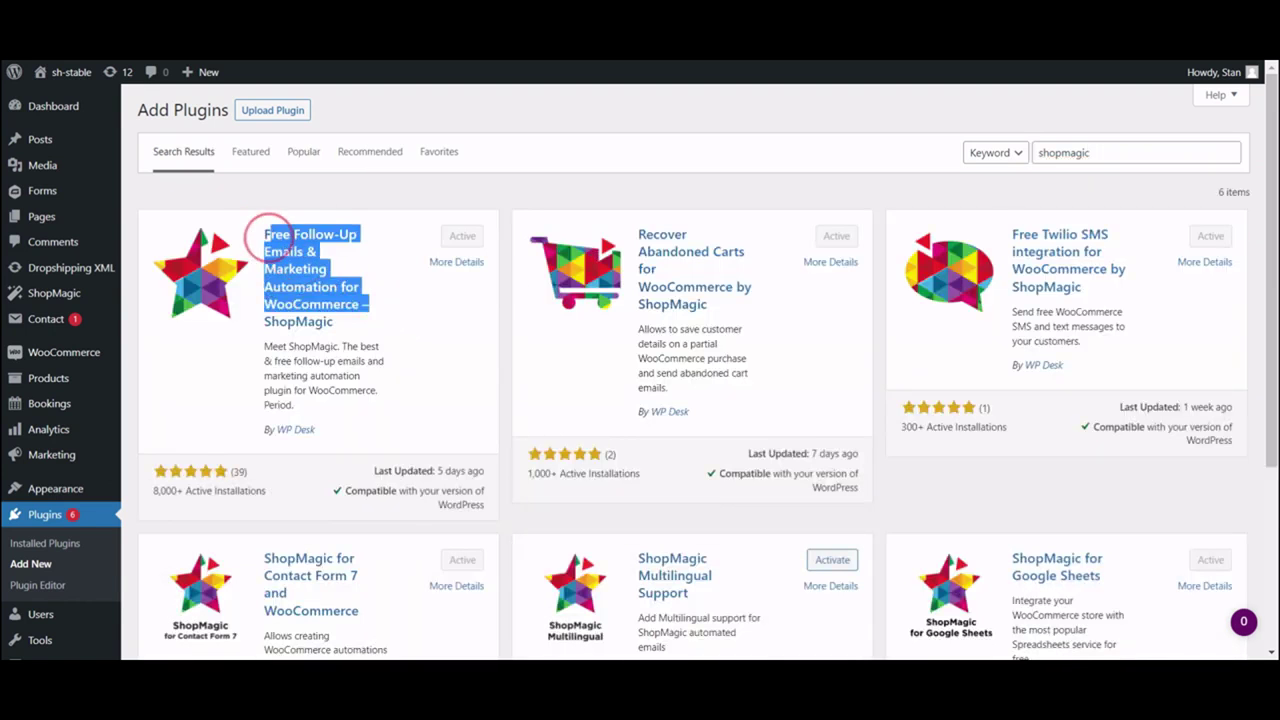
left_click(385, 278)
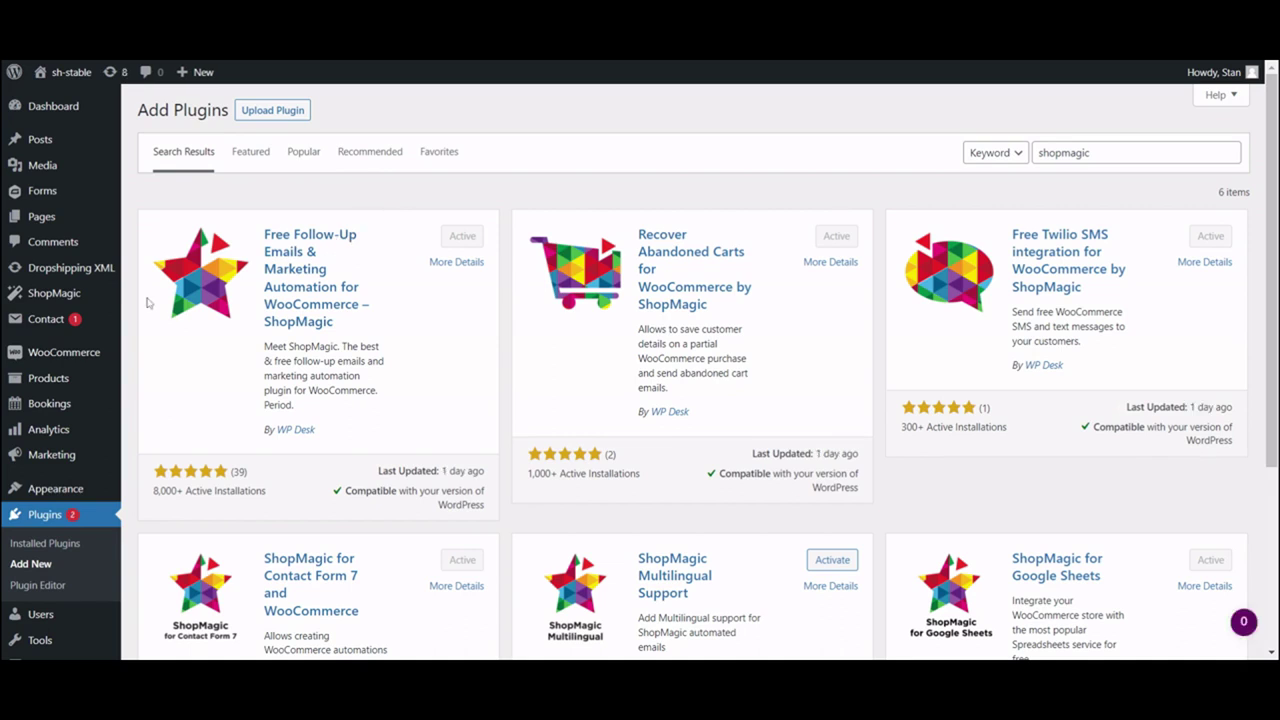
Step: Start a new ShopMagic automation titled 'New order email to customer'
mouse_move(88, 301)
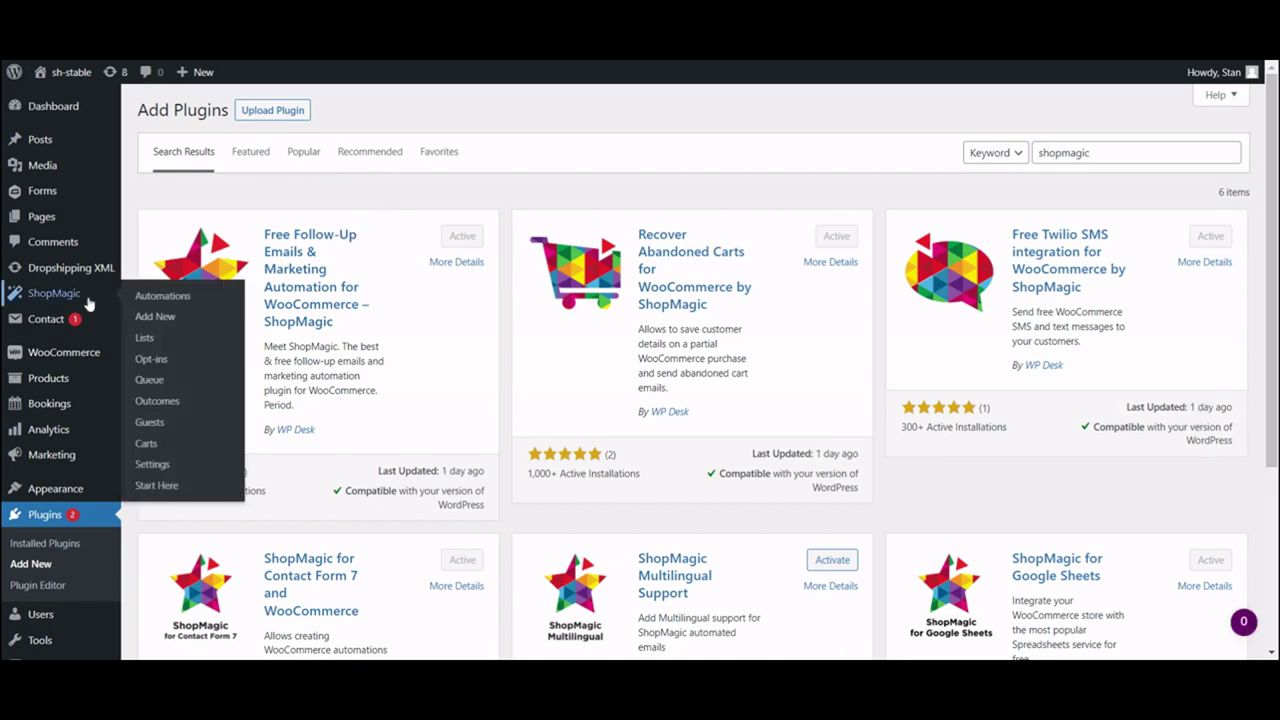
left_click(155, 316)
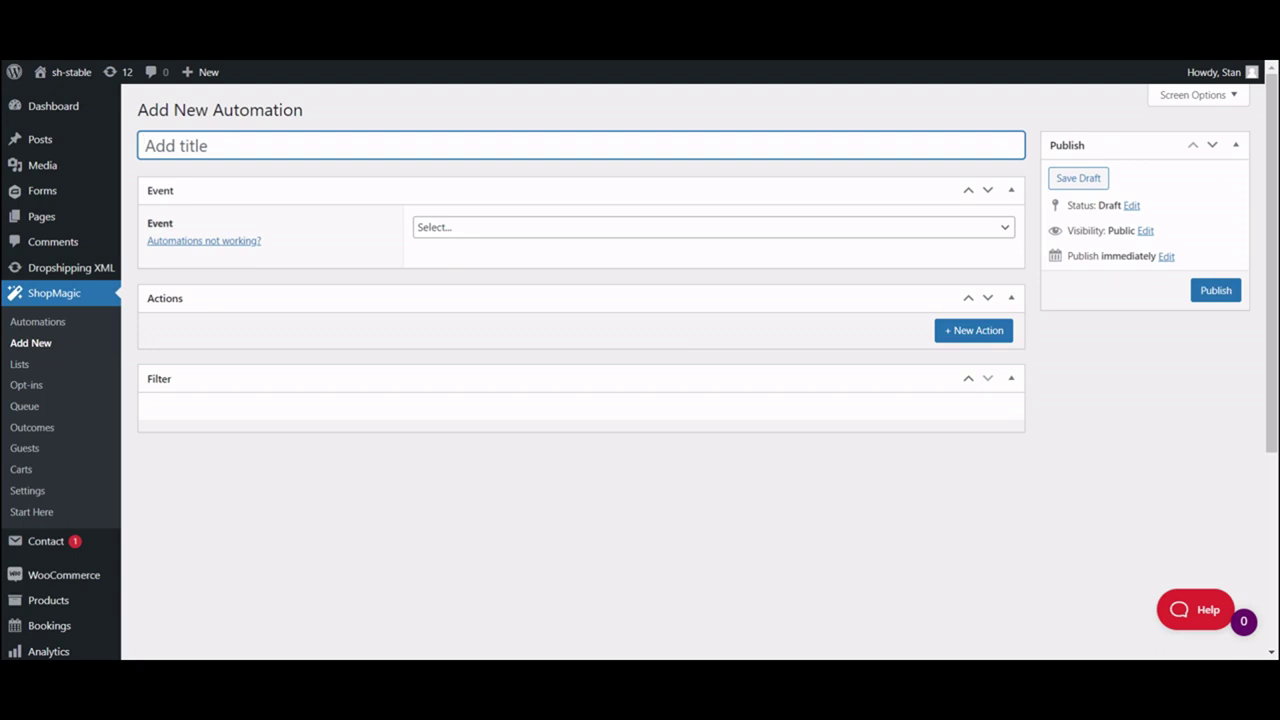
left_click(264, 140)
type("New order")
type(" mess")
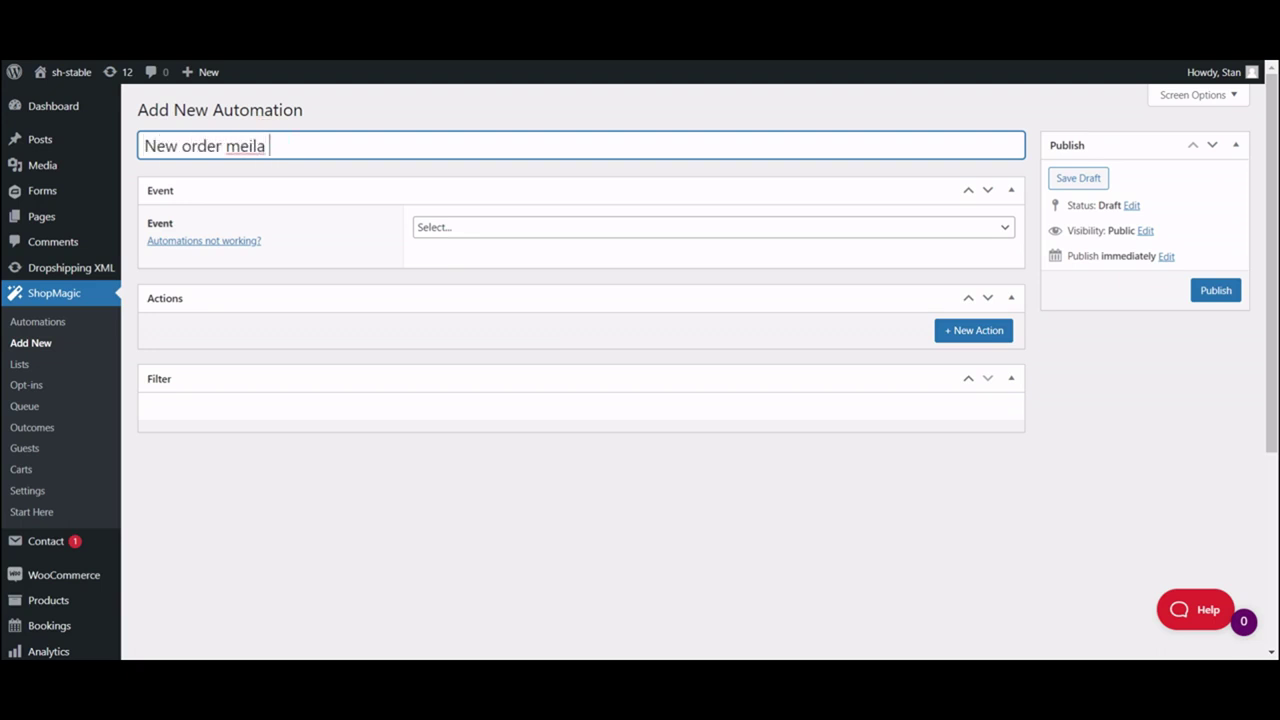
key("BackSpace")
key("BackSpace")
key("BackSpace")
key("BackSpace")
type("email to customer")
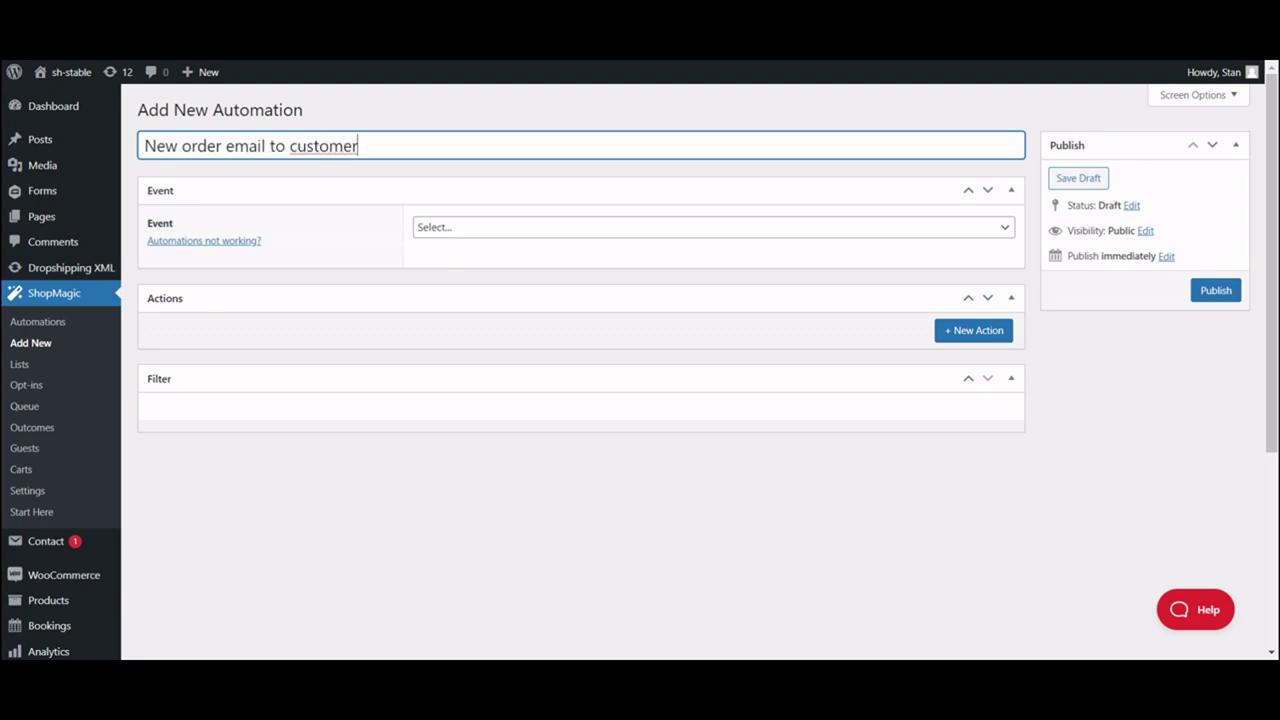
left_click(324, 169)
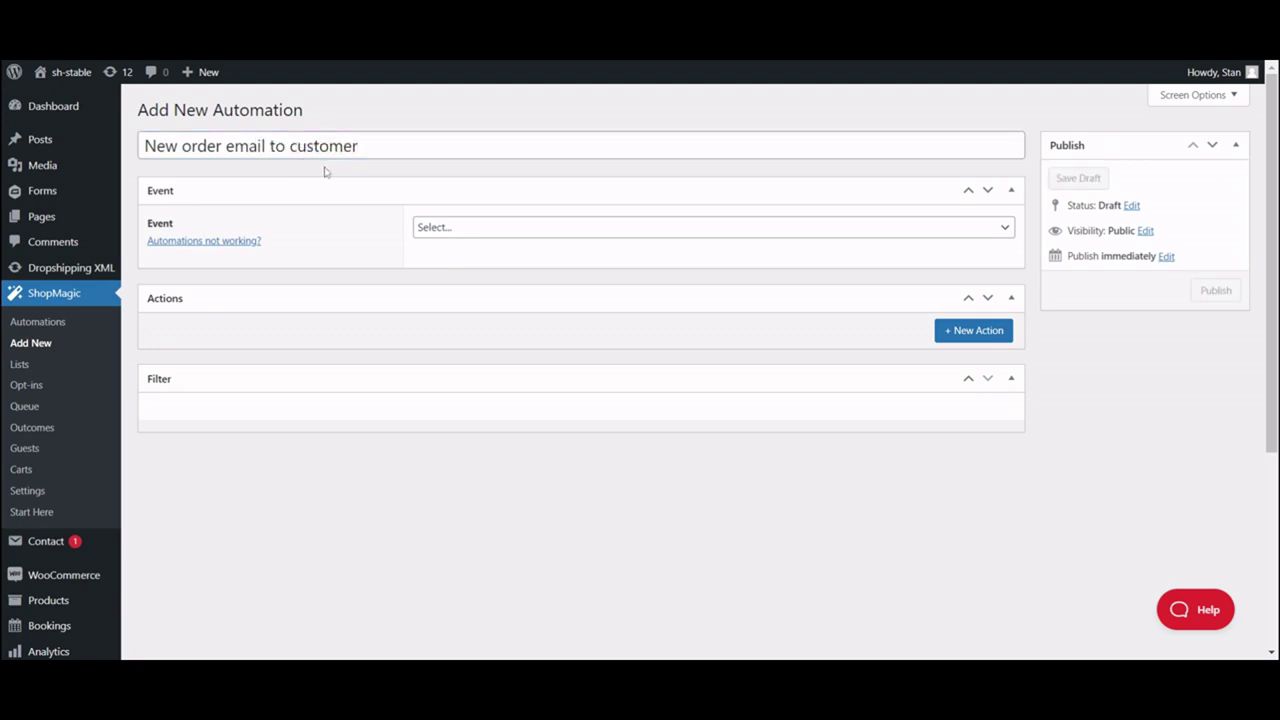
Step: Choose New Order from the event list as the automation's trigger
left_click(214, 230)
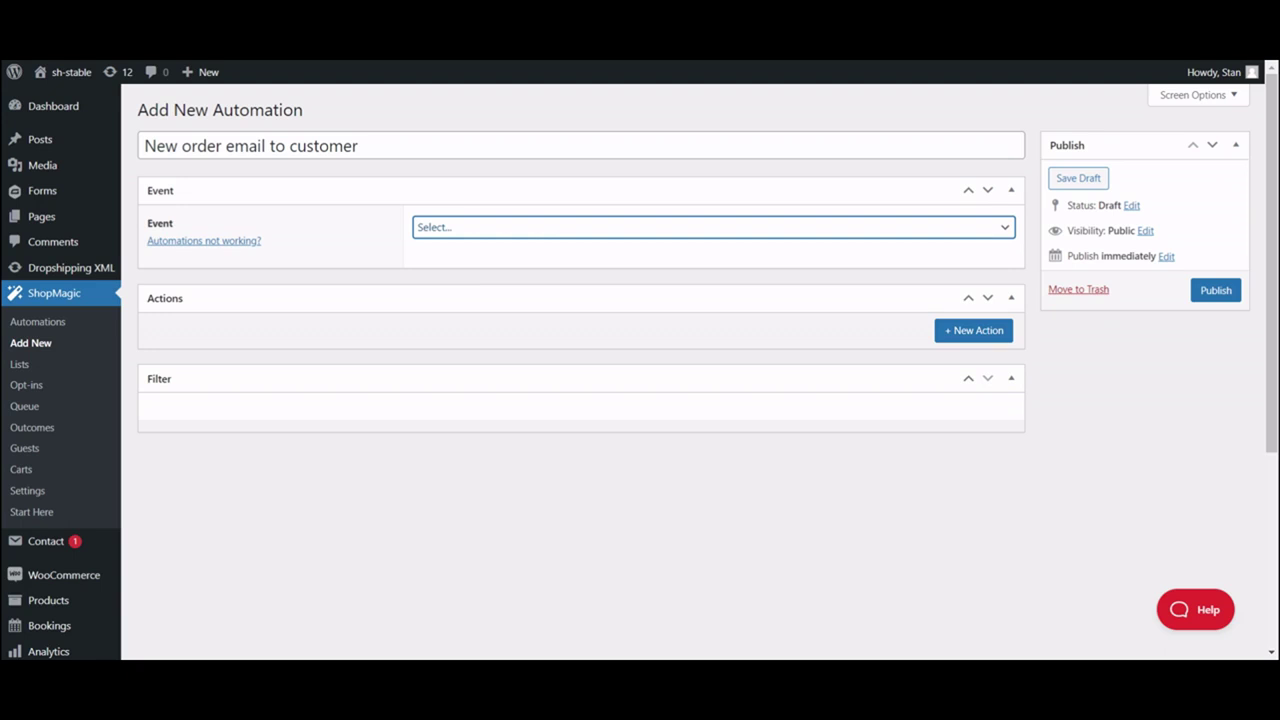
left_click(502, 236)
left_click(518, 462)
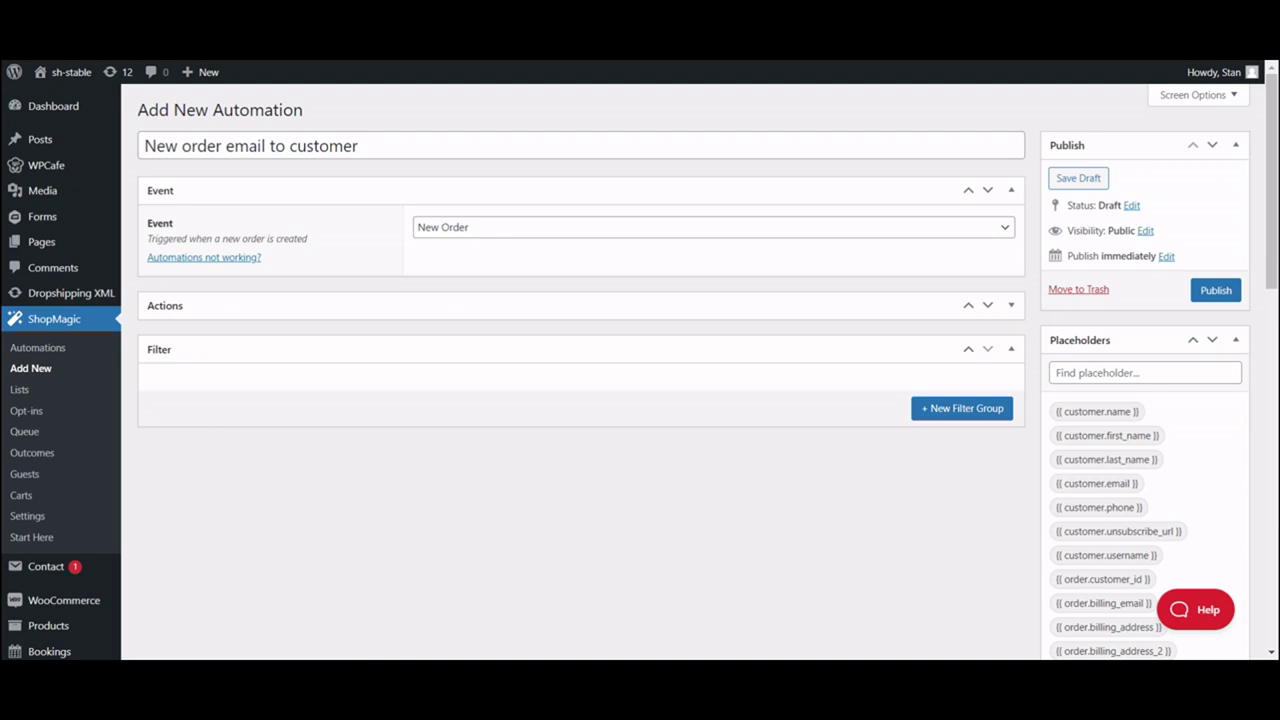
Step: Expand Actions and keep Send Email as Action #1, sent to {{ customer.email }}
left_click(437, 296)
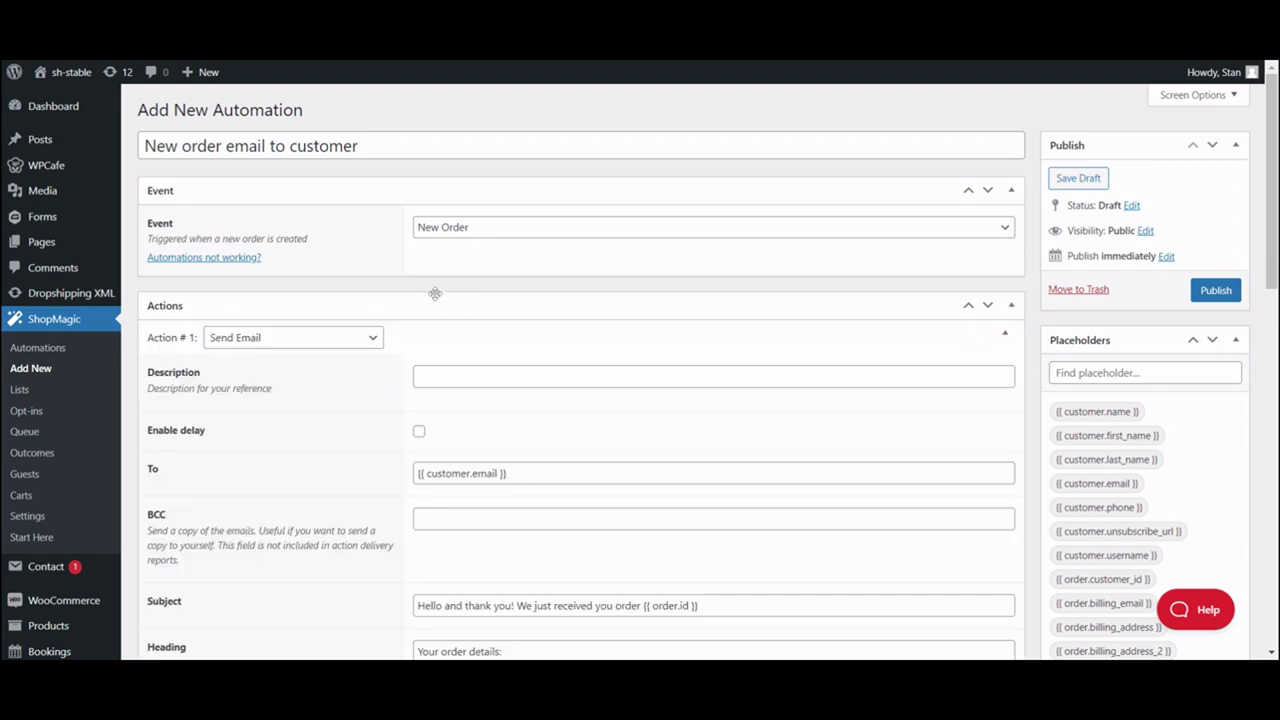
left_click(360, 338)
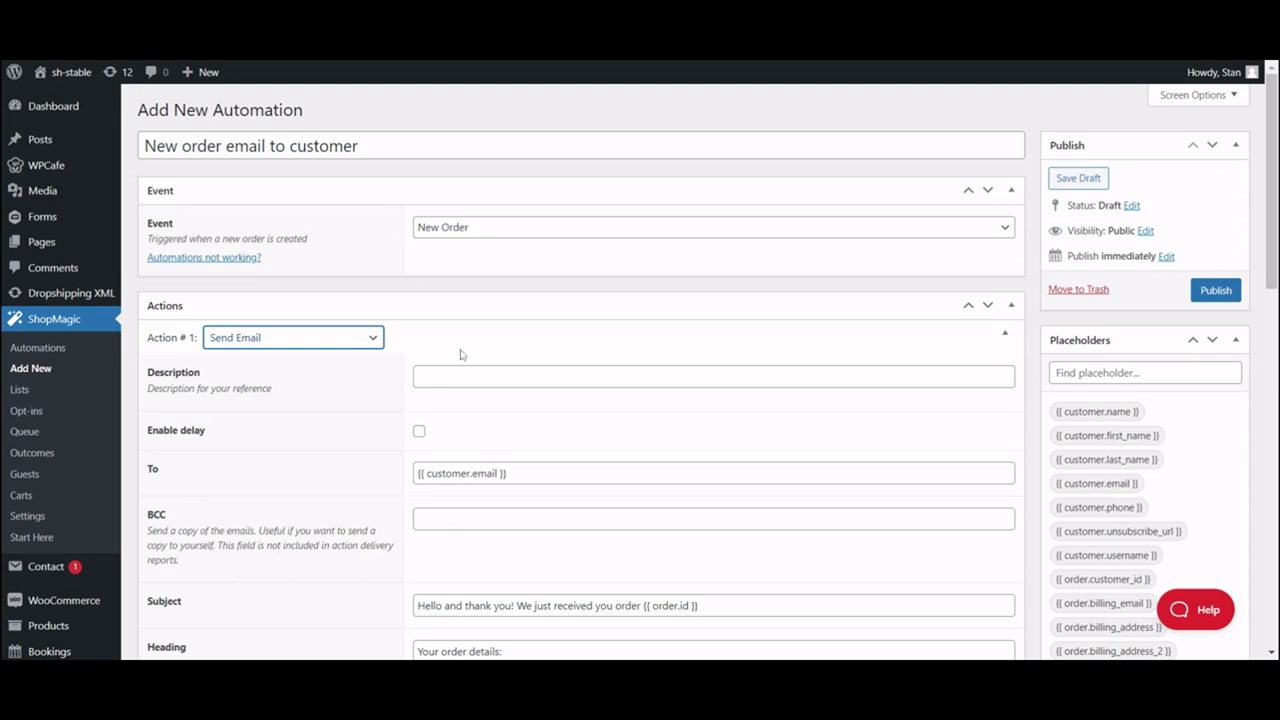
scroll(460, 354, "down", 1)
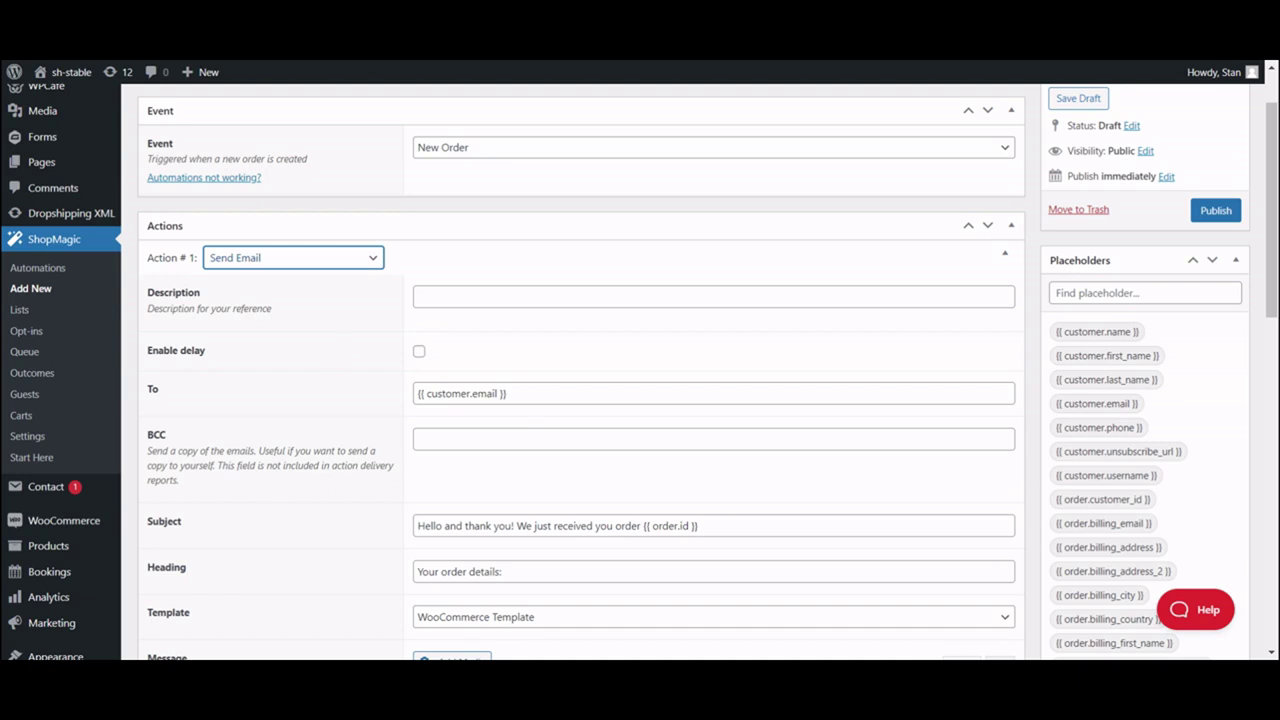
scroll(311, 386, "down", 1)
Step: Check the Subject and add a colon to the Heading: 'Your order details:'
left_click(199, 418)
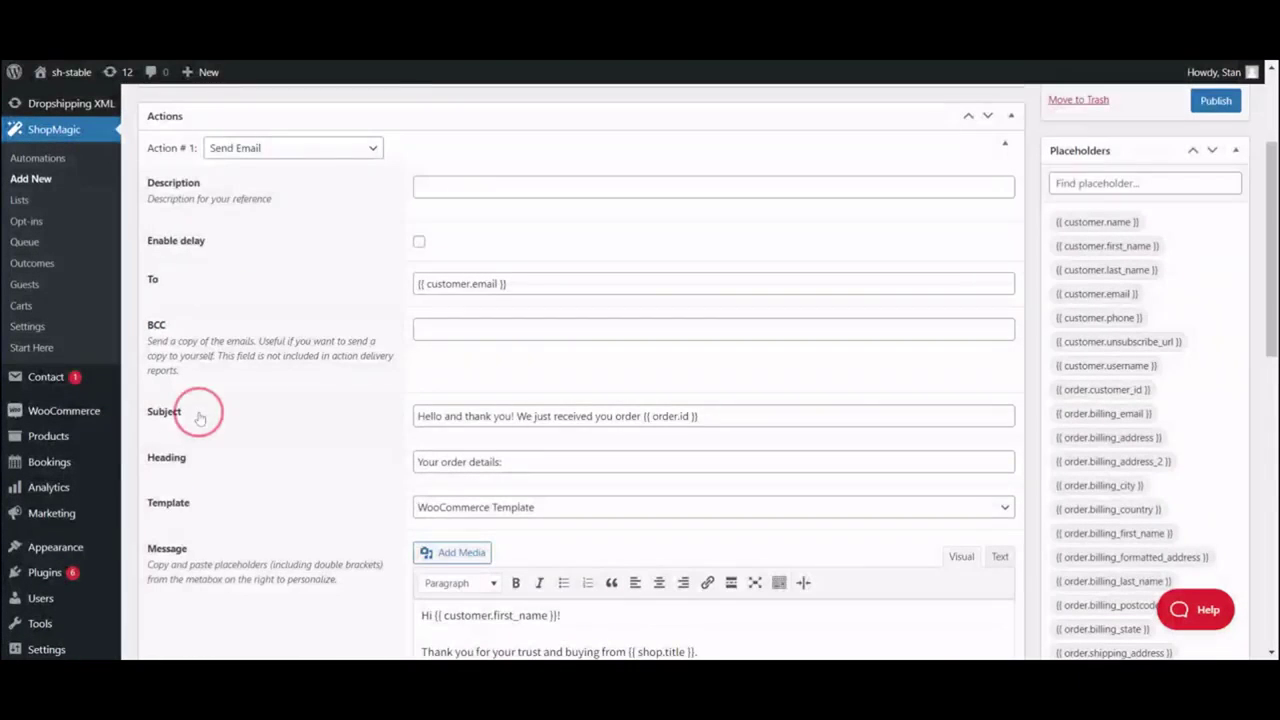
scroll(199, 418, "down", 1)
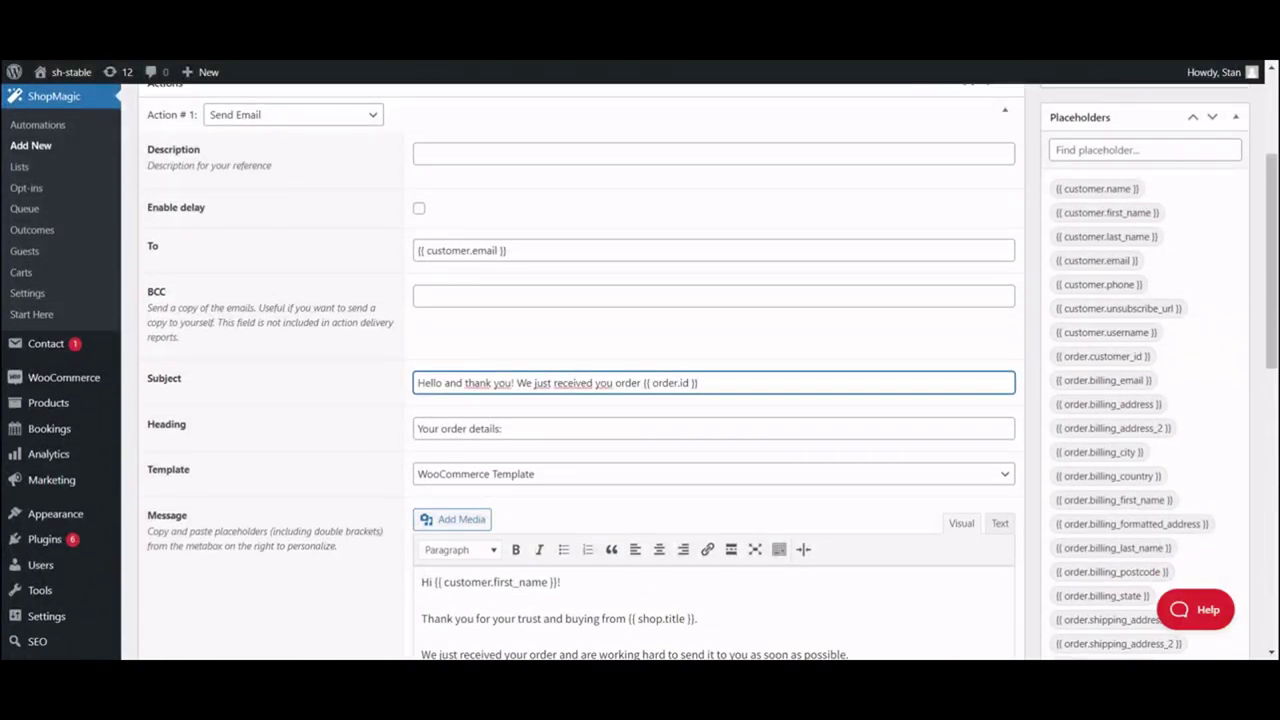
left_click(200, 424)
type(":")
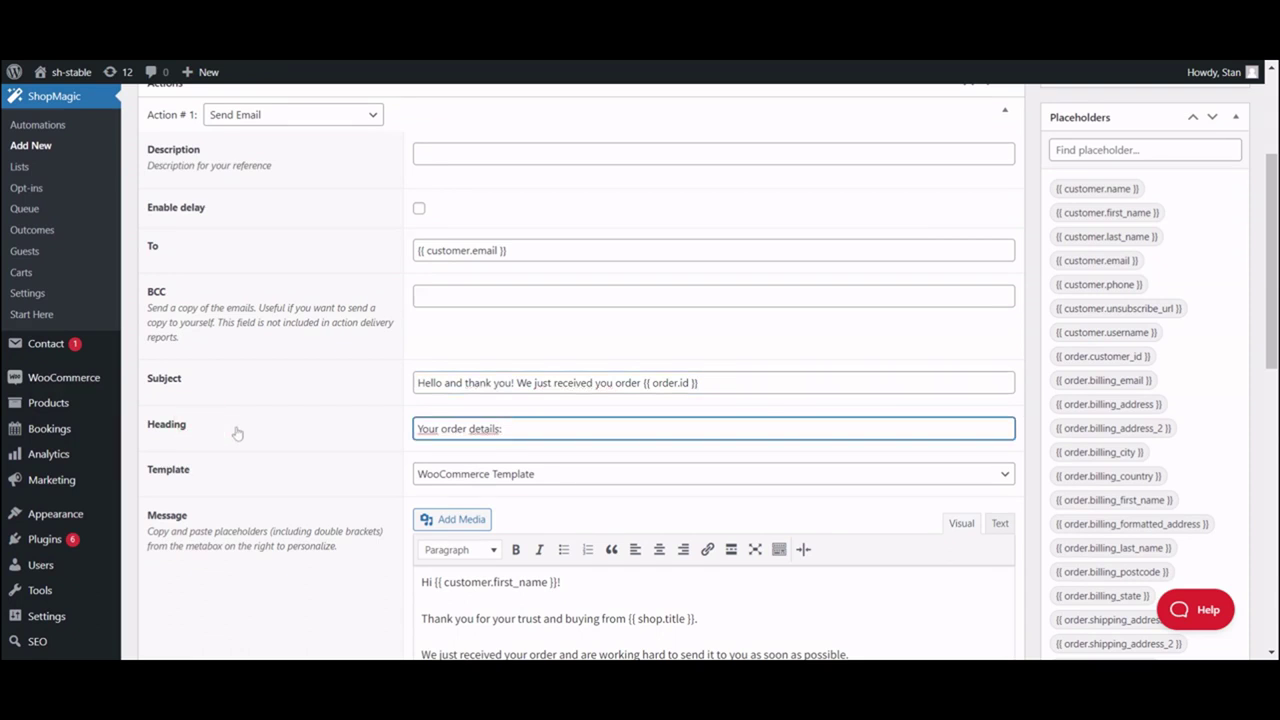
scroll(237, 432, "down", 4)
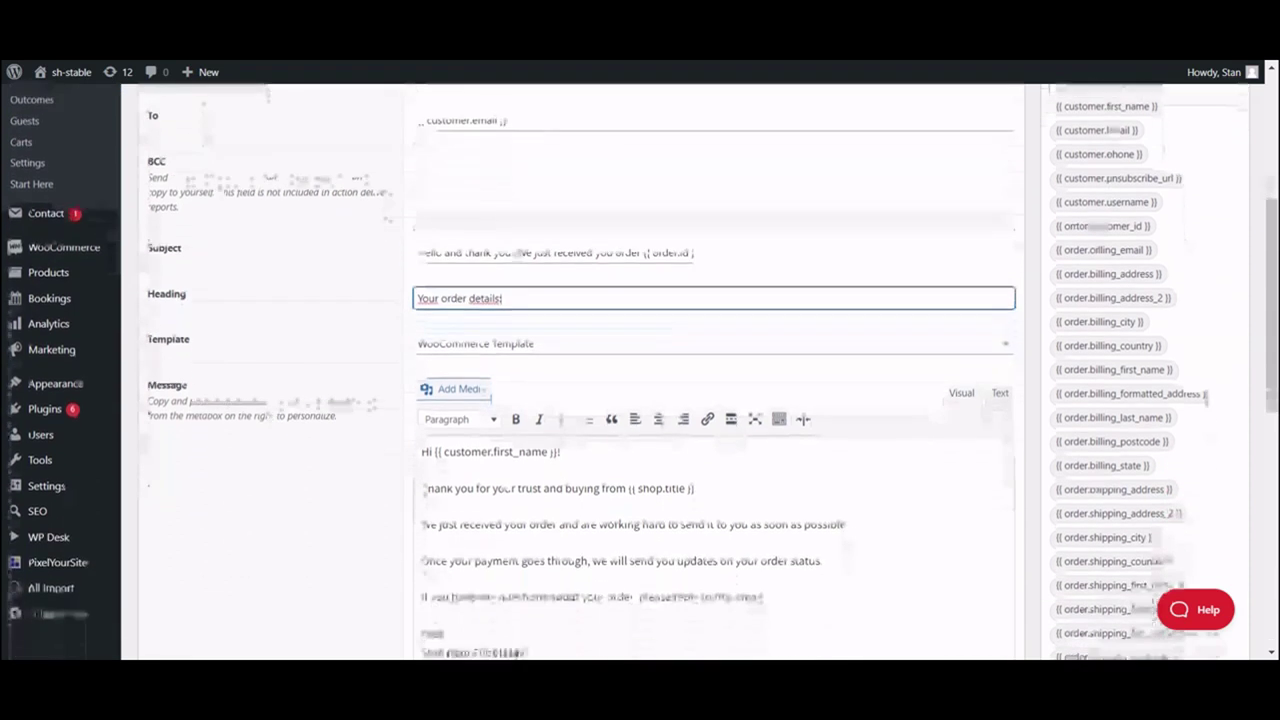
Step: Review the thank-you message text after the {{ shop.title }} sentence
left_click(628, 476)
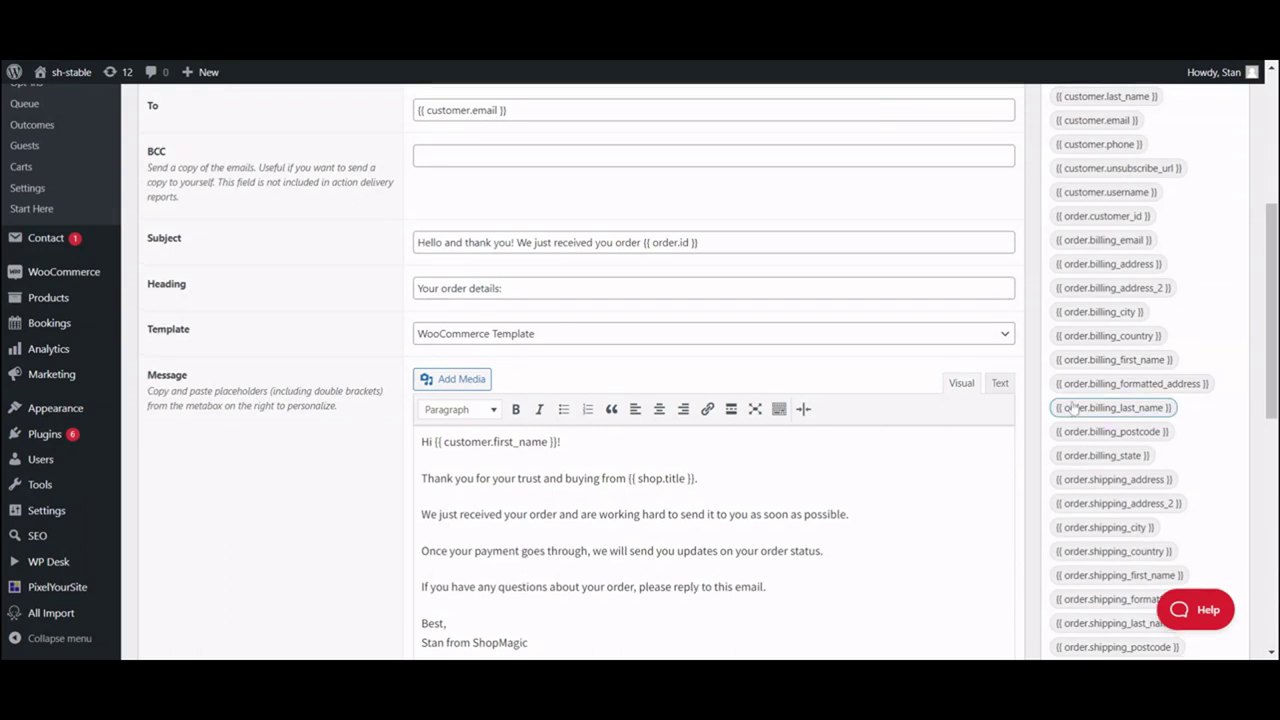
scroll(1195, 400, "up", 3)
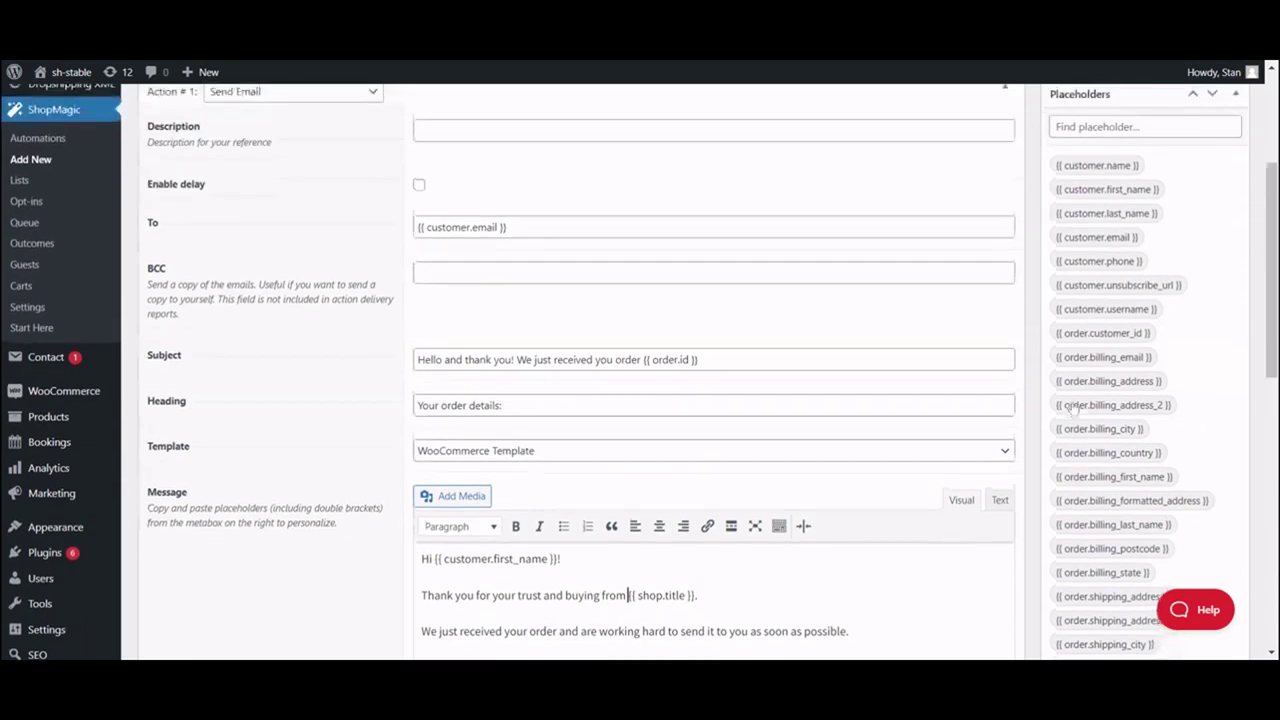
left_click(1214, 395)
scroll(918, 484, "down", 2)
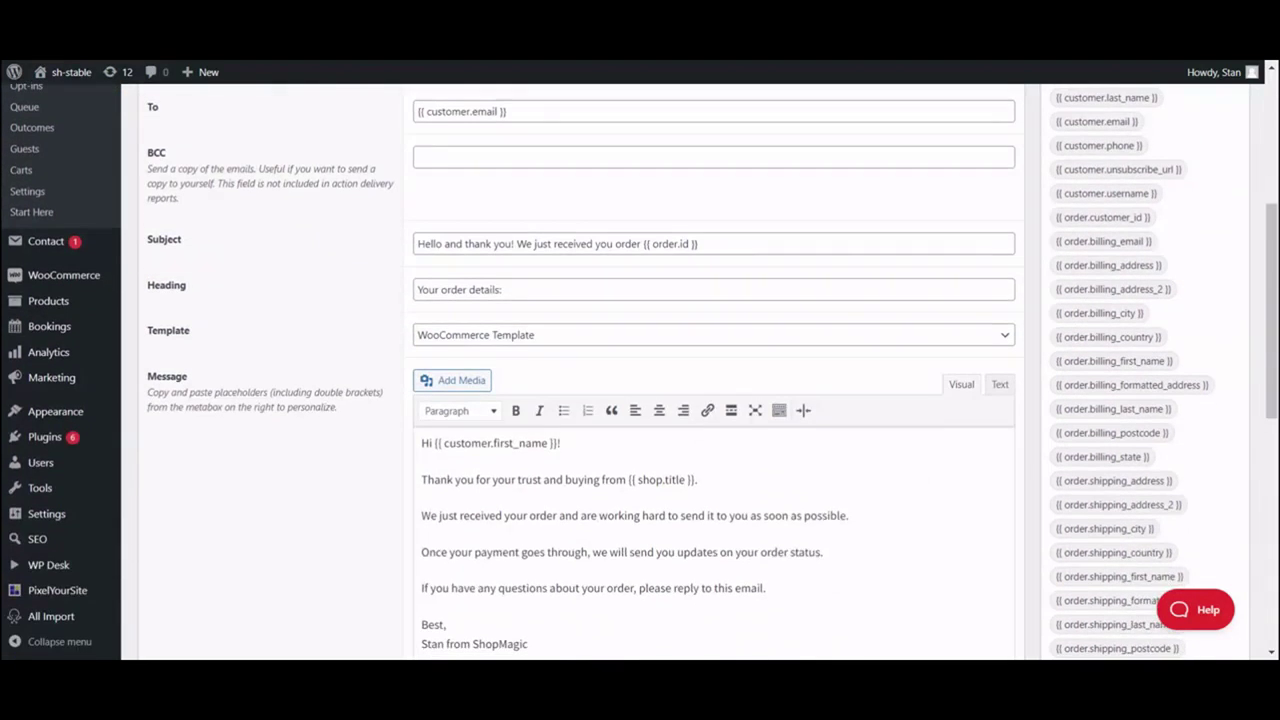
left_click(775, 480)
scroll(742, 355, "up", 4)
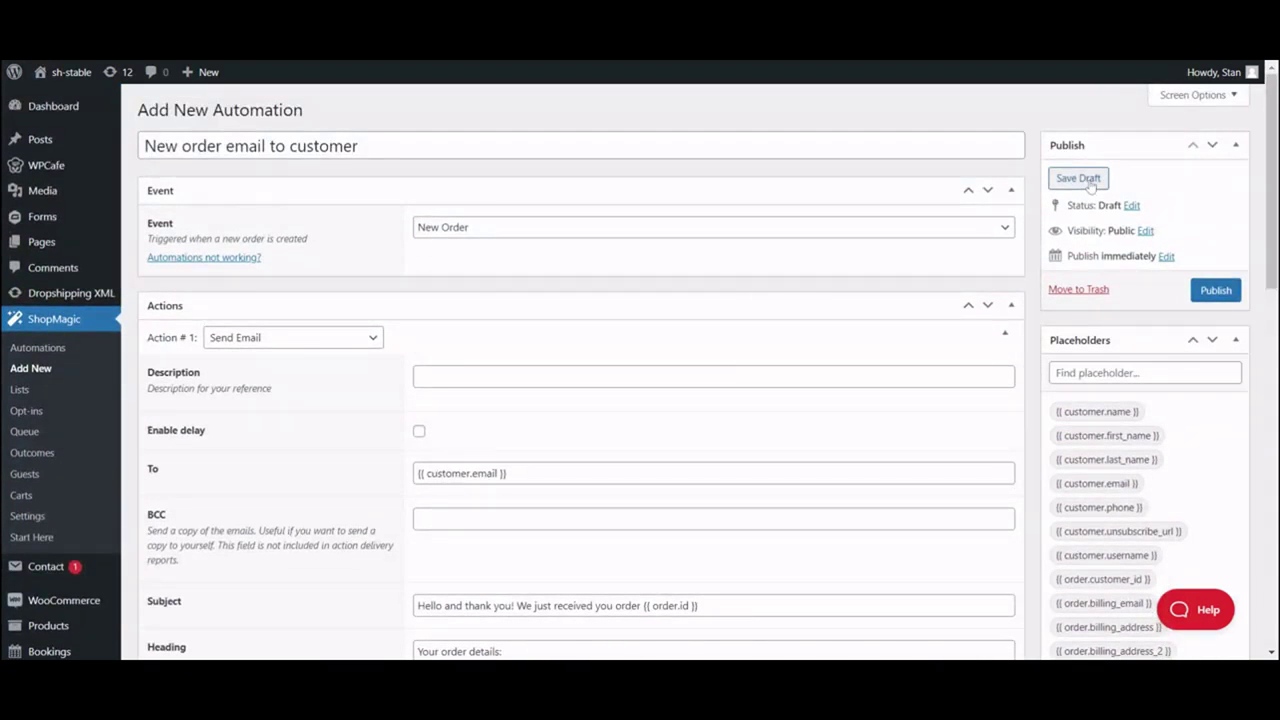
Step: Save the automation draft, then open and close Action #1's Send test email popup
left_click(1090, 187)
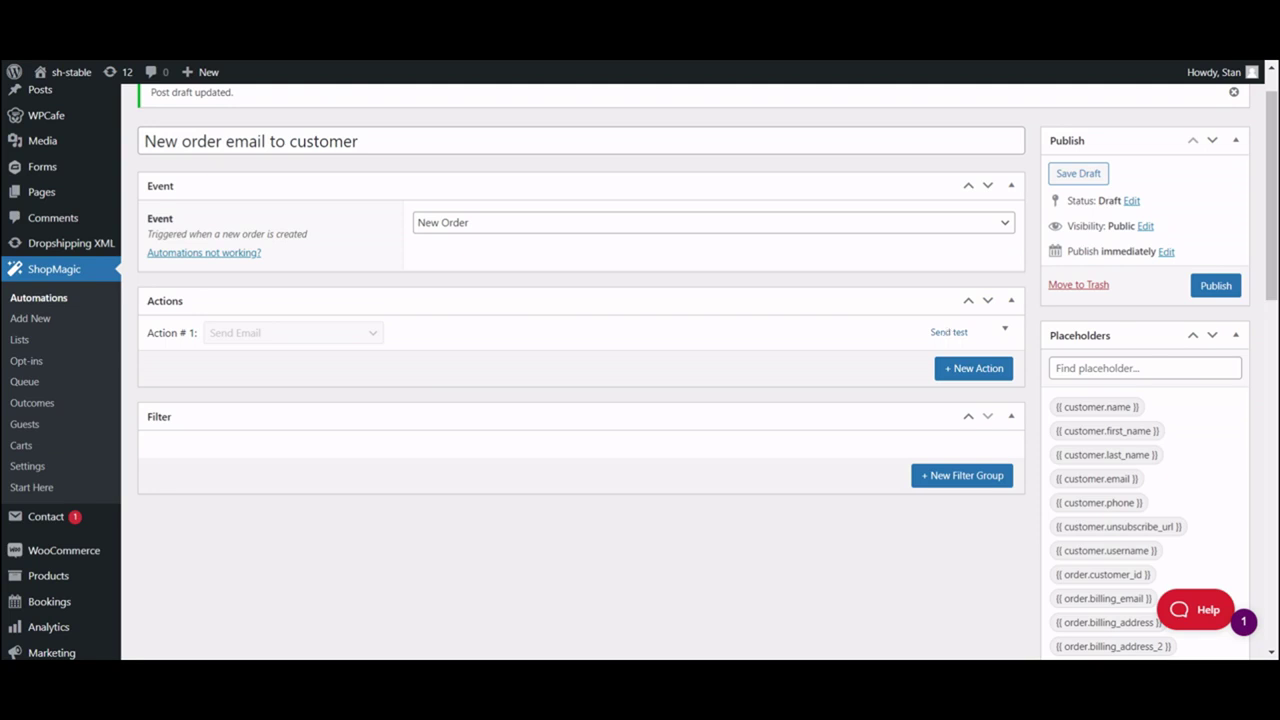
left_click(949, 332)
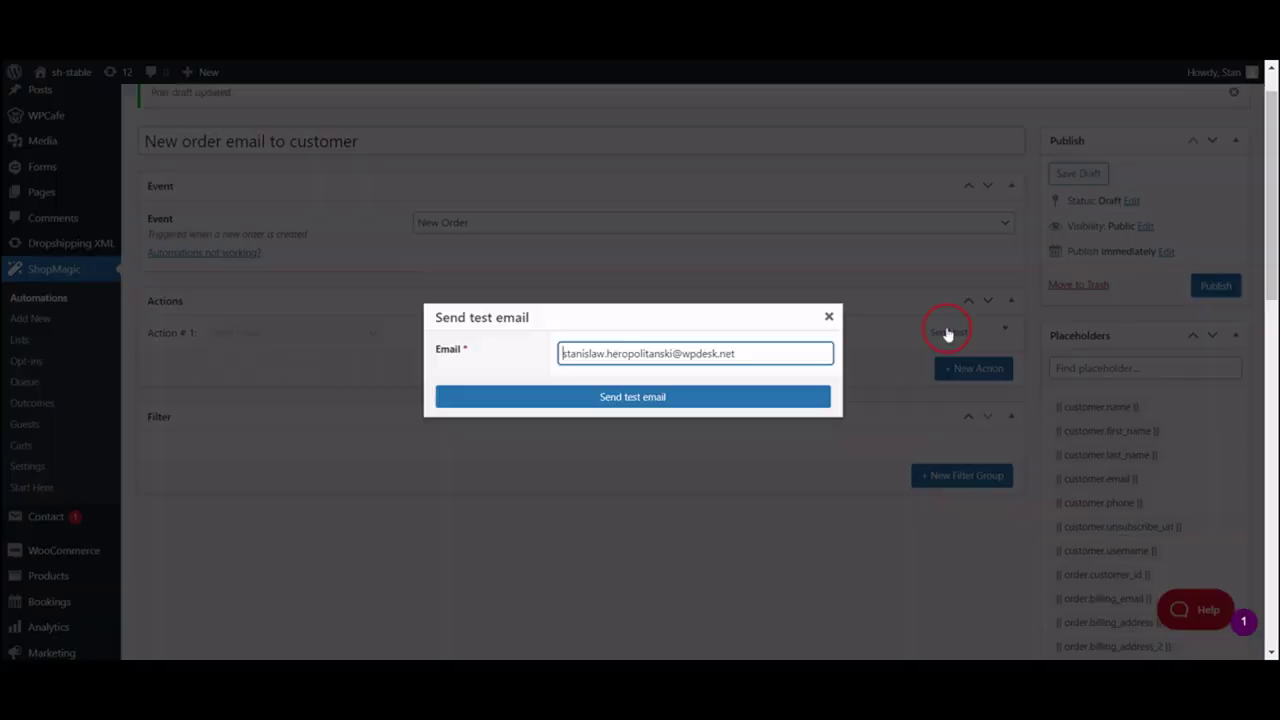
left_click(829, 317)
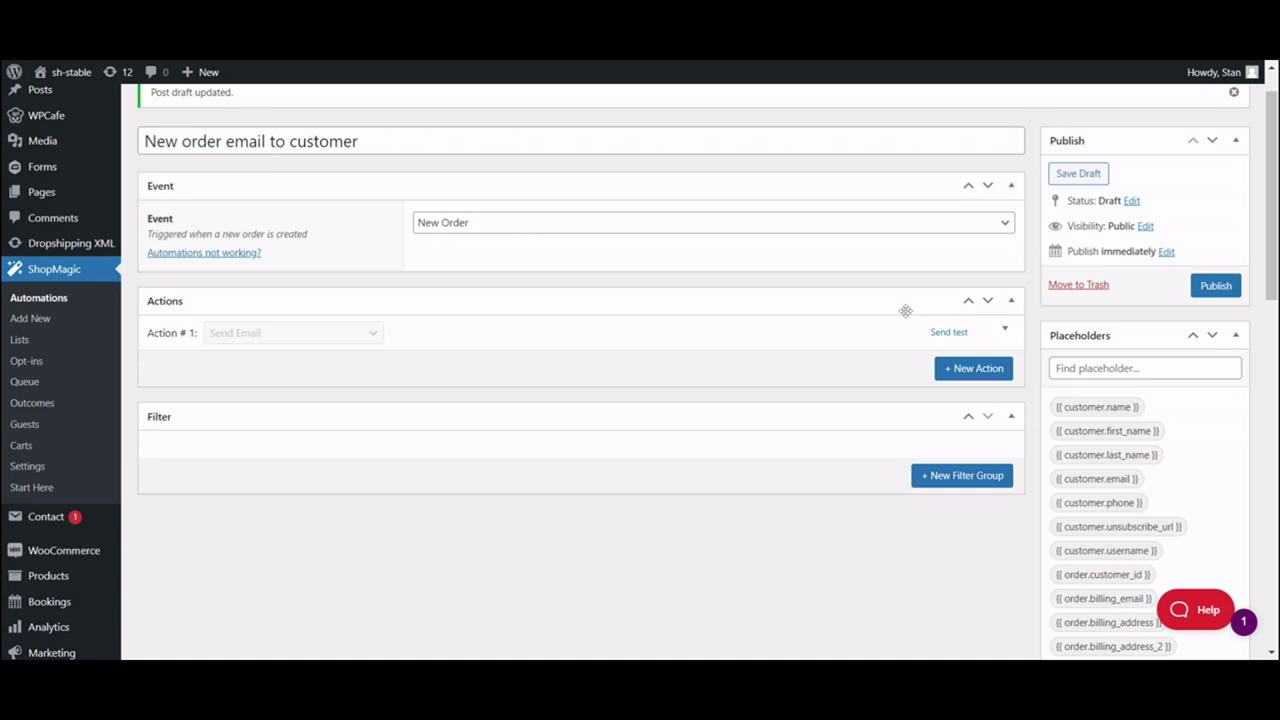